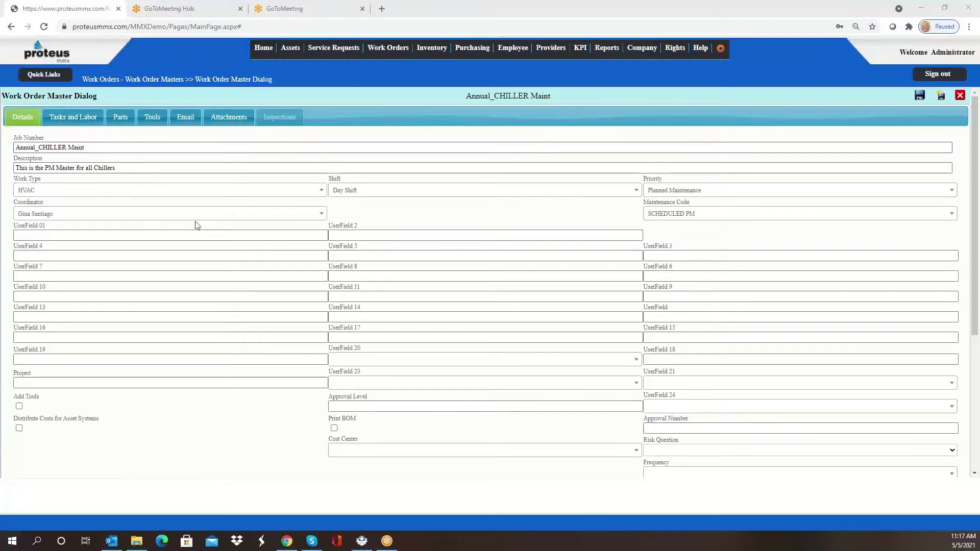
- Review the Annual_CHILLER Maint master's details, targets, and its tasks and labor
{"action": "scroll", "coordinate": [232, 223], "scroll_direction": "down", "scroll_amount": 3}
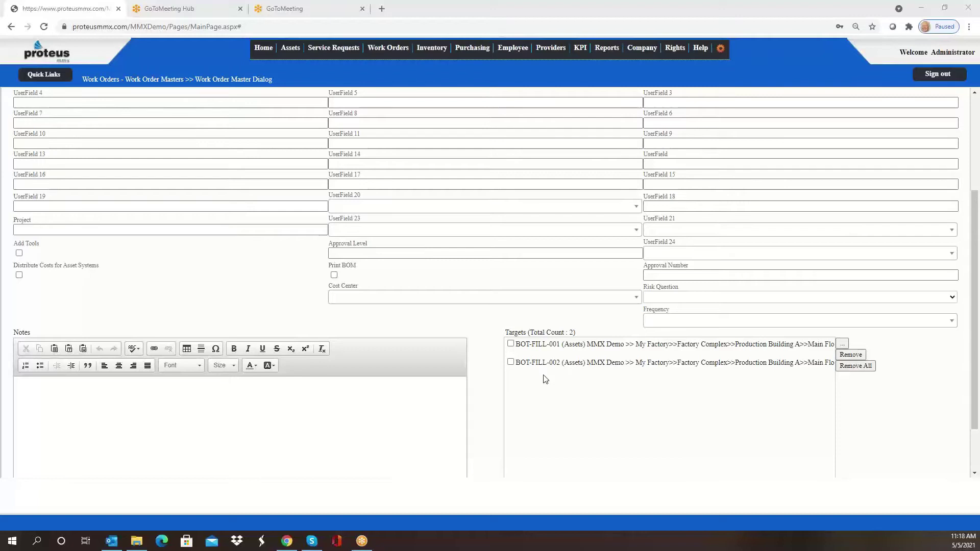
{"action": "scroll", "coordinate": [542, 375], "scroll_direction": "up", "scroll_amount": 3}
{"action": "left_click", "coordinate": [74, 118]}
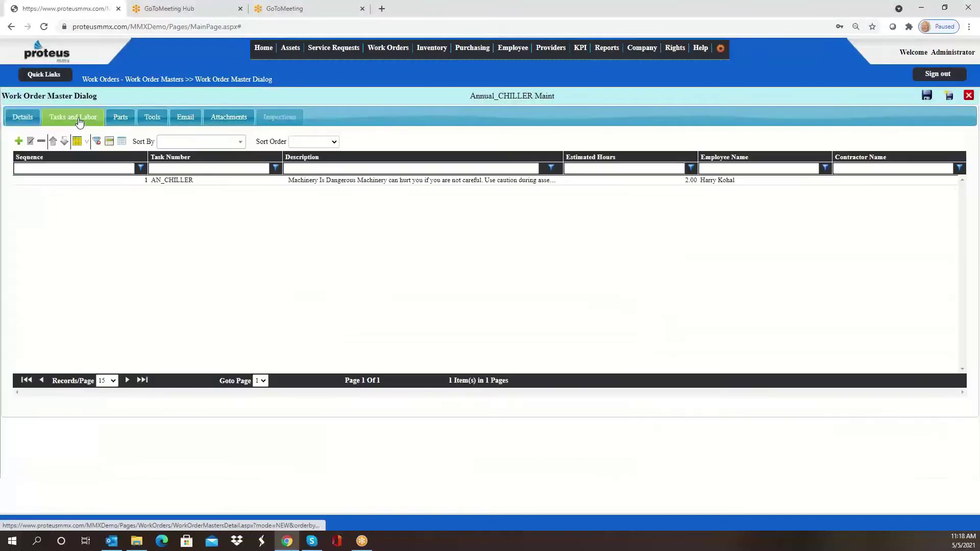
- Return to the work order masters list and filter it by job number "chill"
{"action": "left_click", "coordinate": [147, 80]}
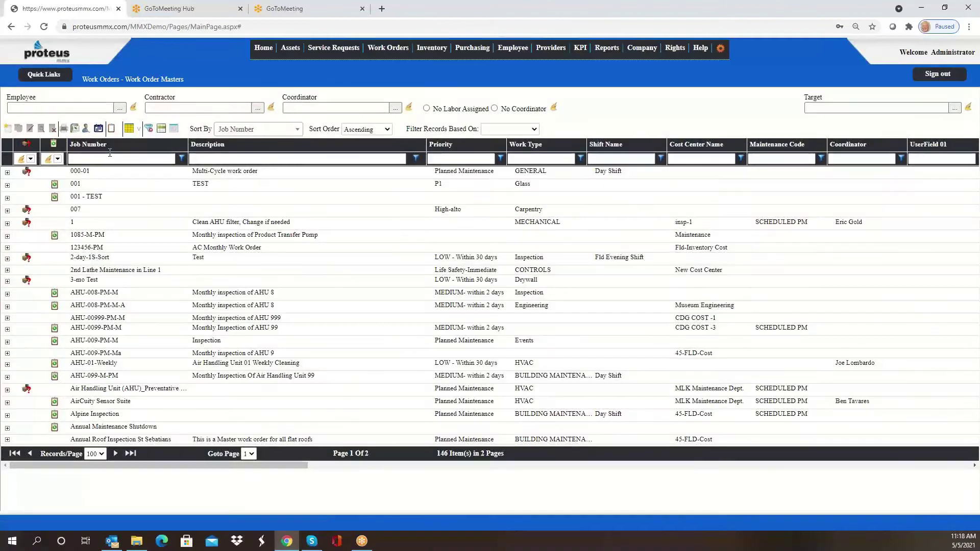
{"action": "left_click", "coordinate": [106, 157]}
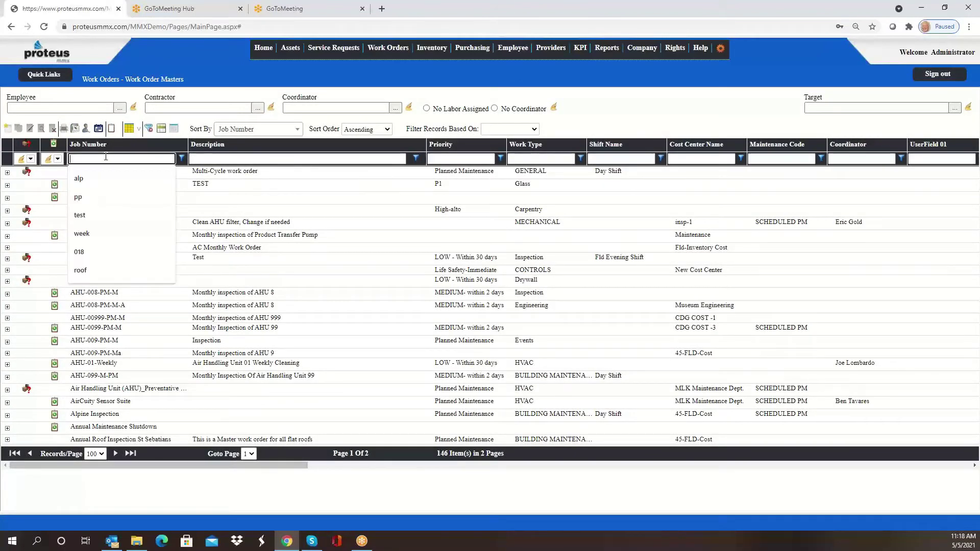
{"action": "type", "text": "chill"}
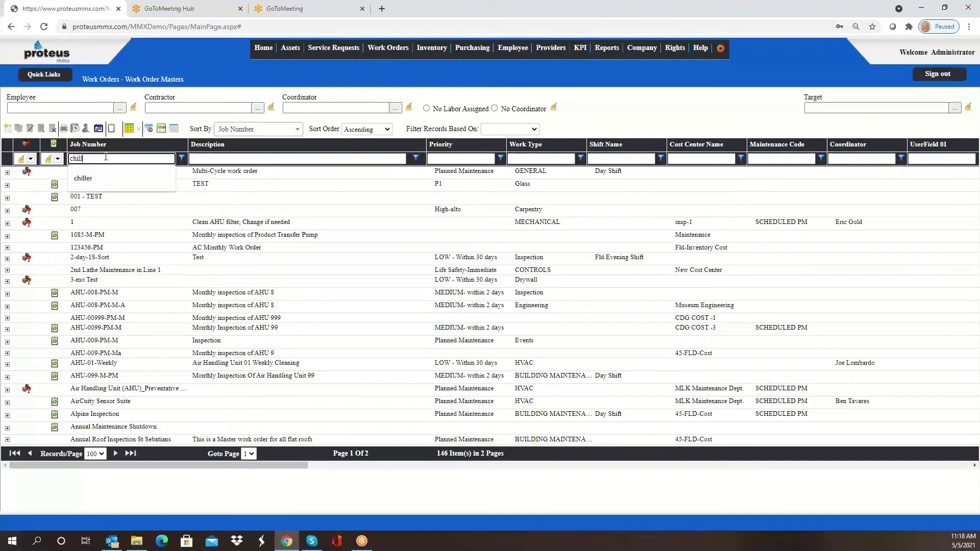
{"action": "key", "text": "Return"}
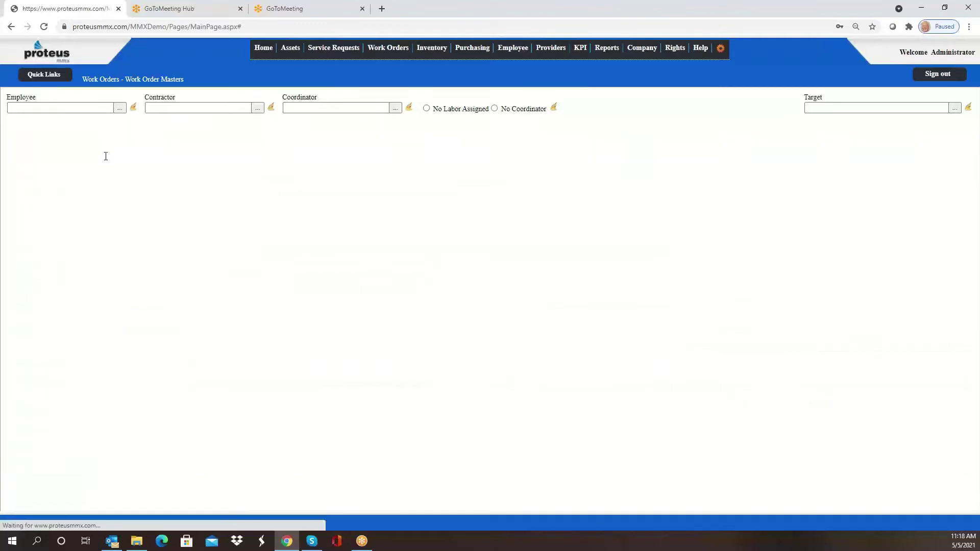
- Add a new schedule to the Annual_CHILLER Maint master with the initiation date 08/01/2021
{"action": "left_click", "coordinate": [96, 172]}
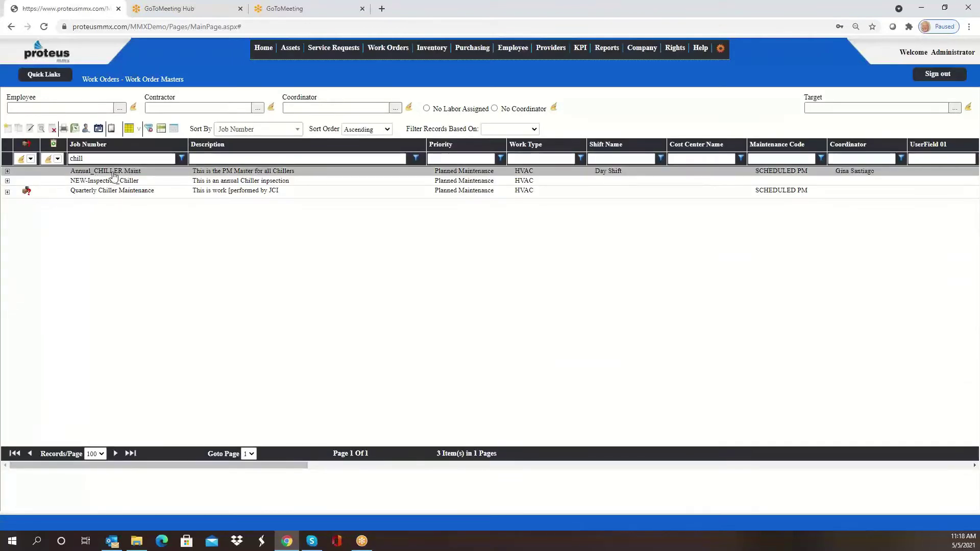
{"action": "left_click", "coordinate": [8, 172]}
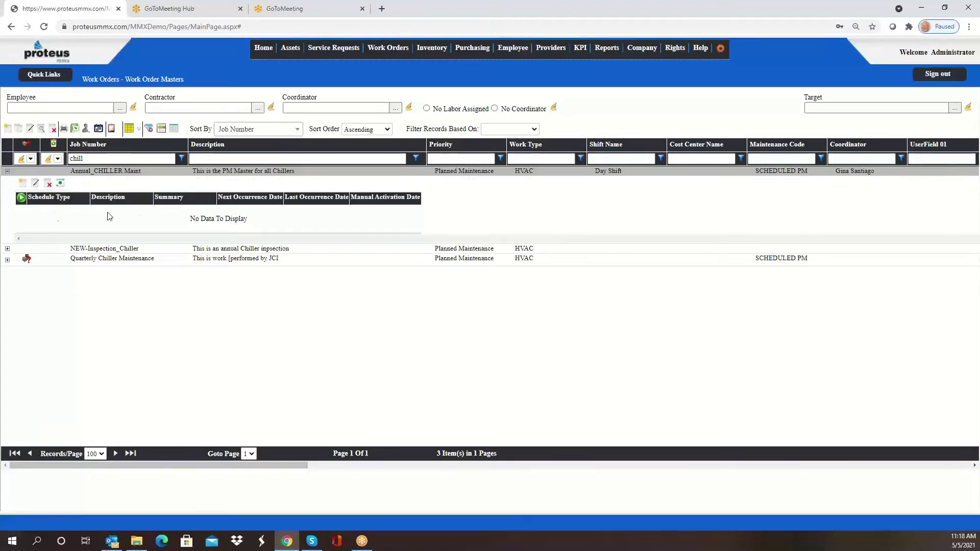
{"action": "left_click", "coordinate": [22, 184]}
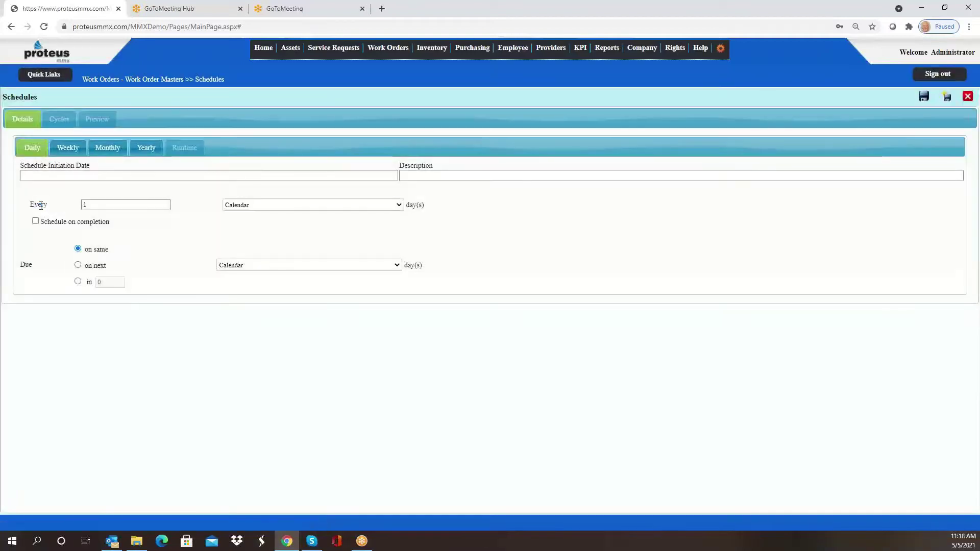
{"action": "left_click", "coordinate": [77, 175]}
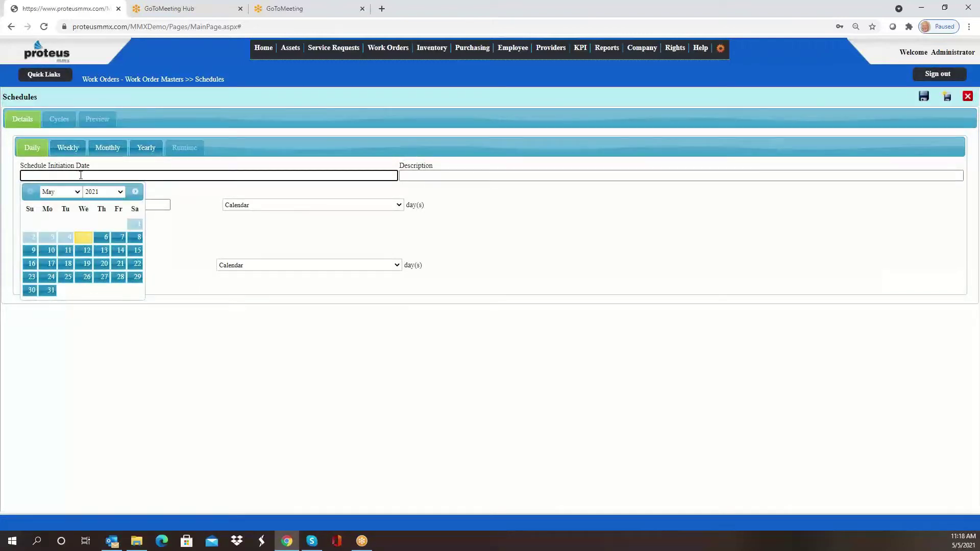
{"action": "left_click", "coordinate": [76, 193]}
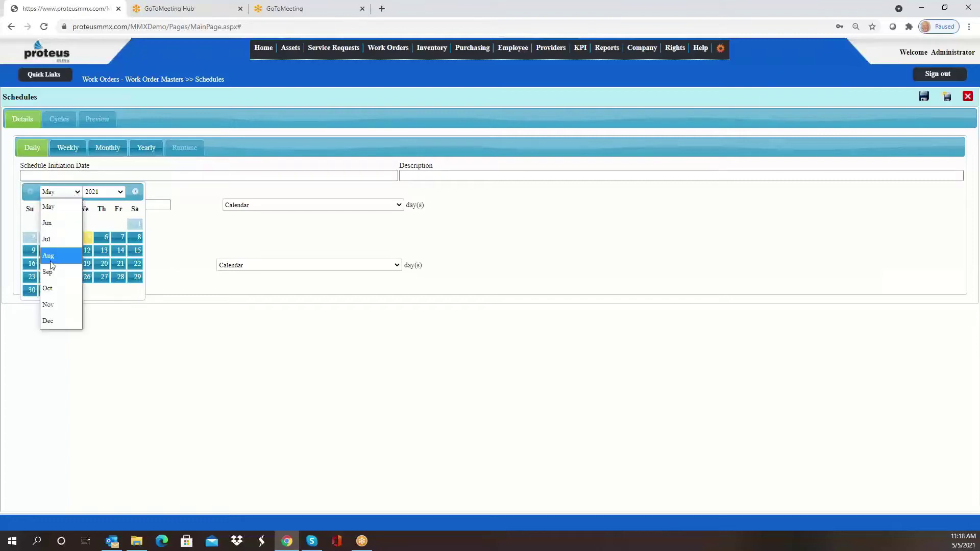
{"action": "left_click", "coordinate": [54, 262]}
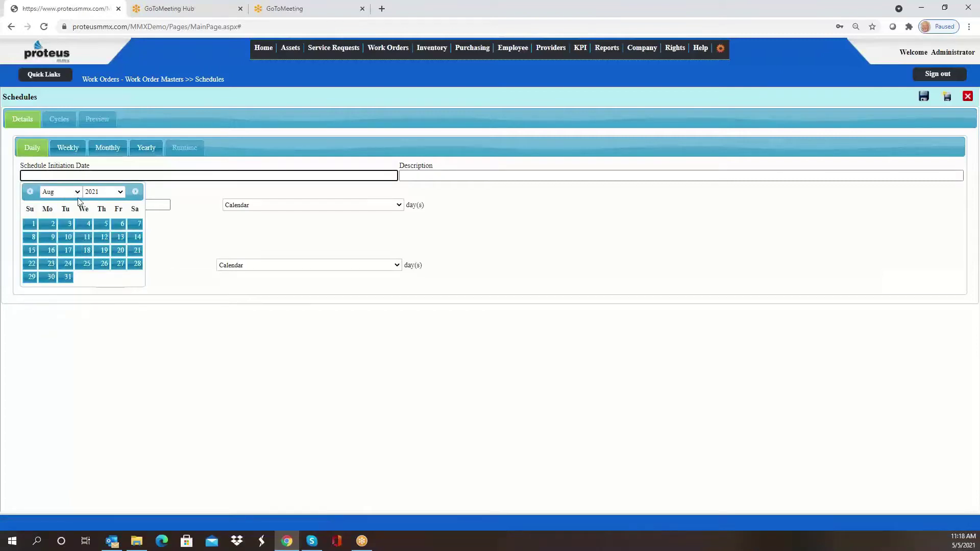
{"action": "left_click", "coordinate": [30, 226]}
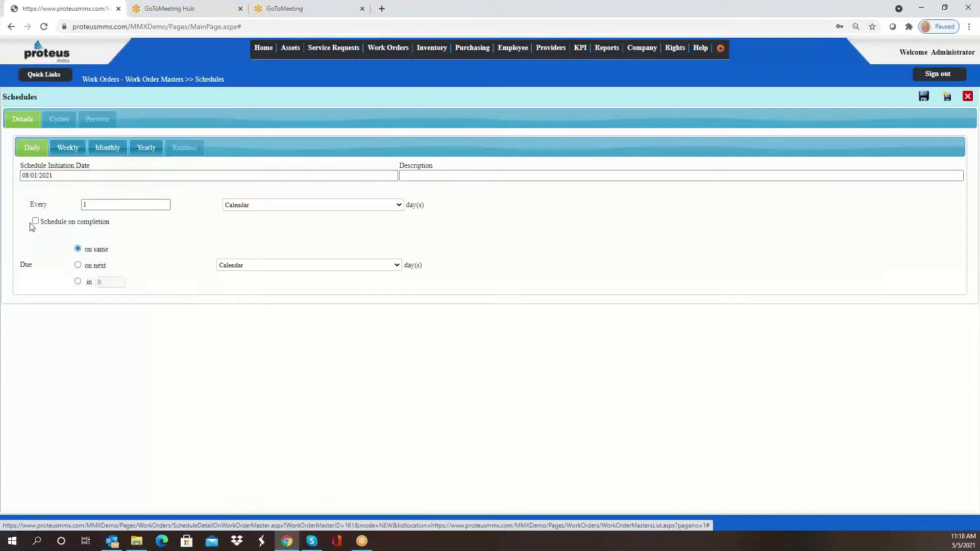
- Make the schedule yearly, recurring every 1 year in August on day 1
{"action": "left_click", "coordinate": [97, 208]}
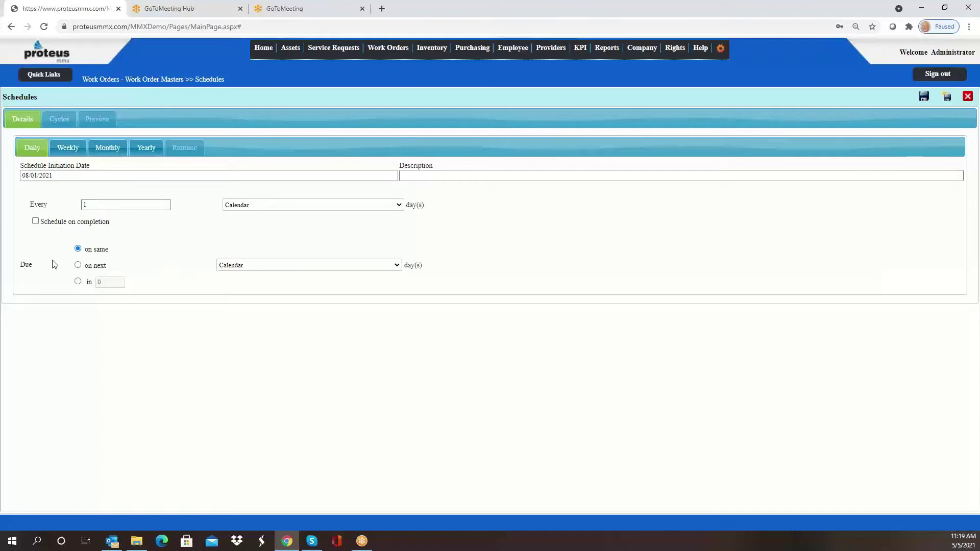
{"action": "left_click", "coordinate": [145, 149]}
{"action": "left_click", "coordinate": [104, 203]}
{"action": "type", "text": "1"}
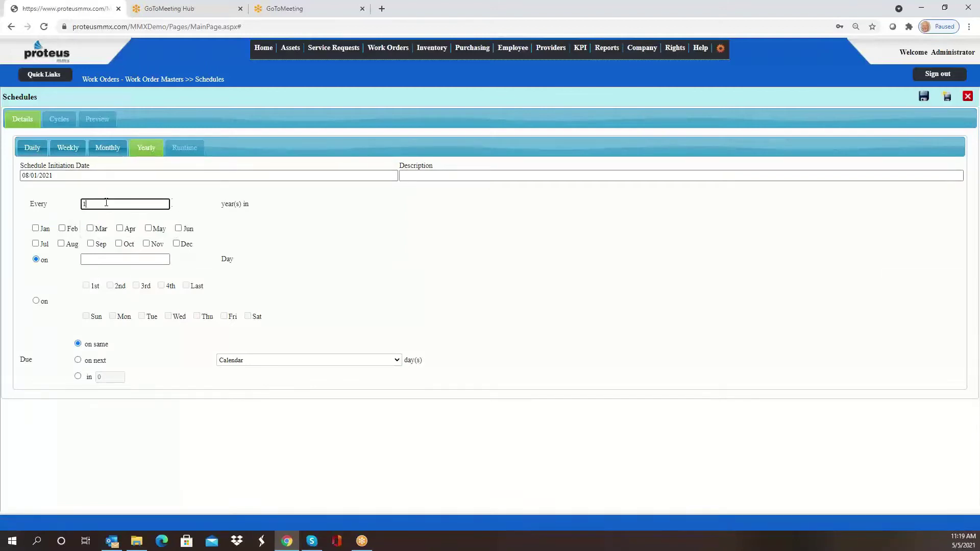
{"action": "left_click", "coordinate": [260, 213]}
{"action": "left_click", "coordinate": [62, 244]}
{"action": "left_click", "coordinate": [104, 260]}
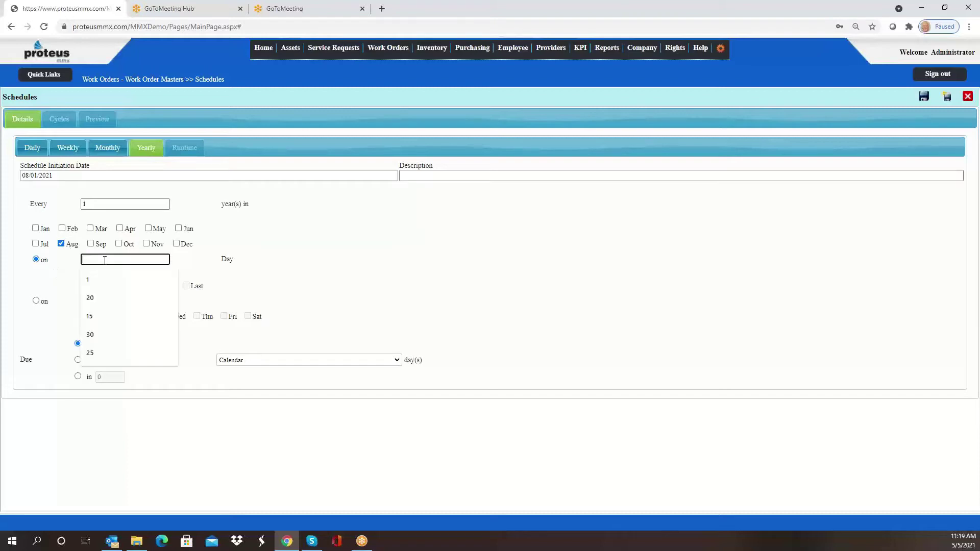
{"action": "type", "text": "1"}
{"action": "left_click", "coordinate": [371, 256]}
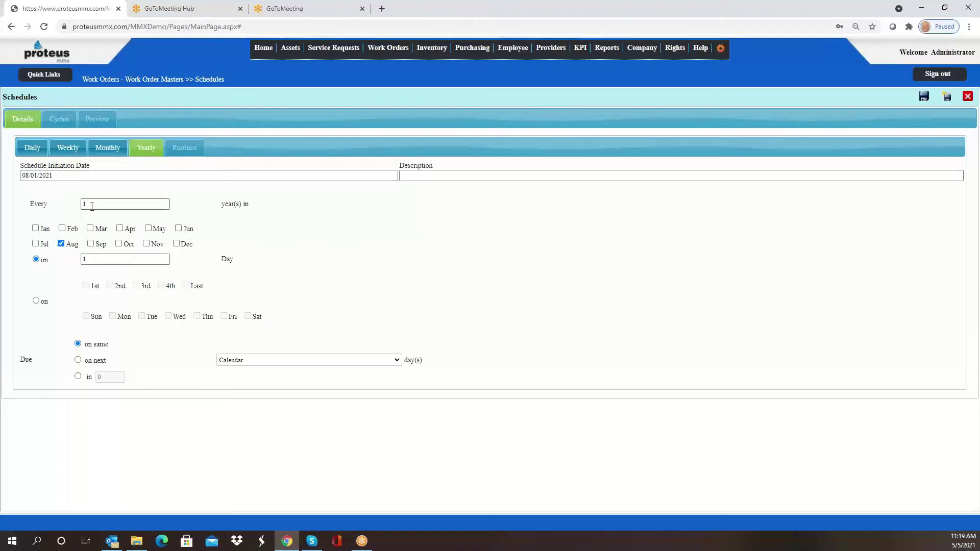
- Make the work order due in 15 calendar days and save the schedule
{"action": "left_click", "coordinate": [78, 378]}
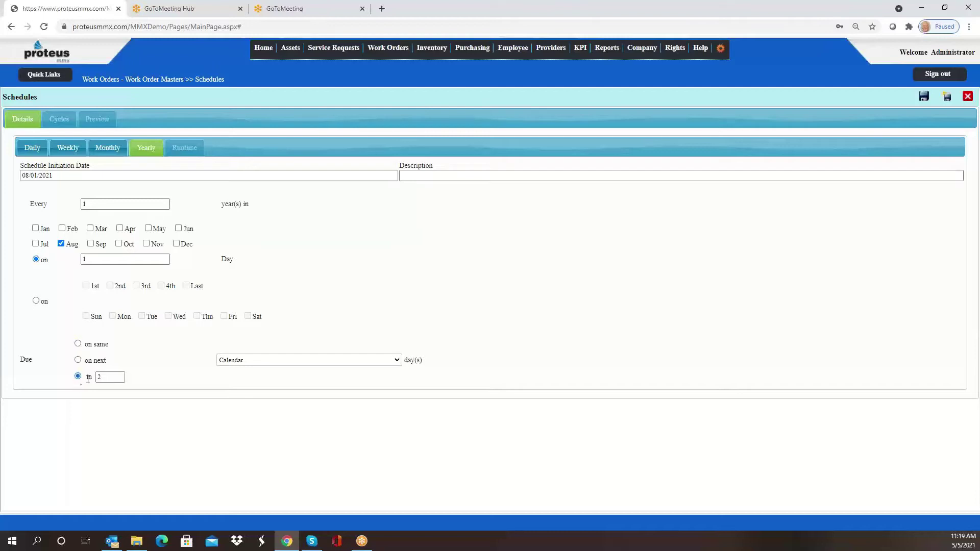
{"action": "left_click", "coordinate": [105, 377]}
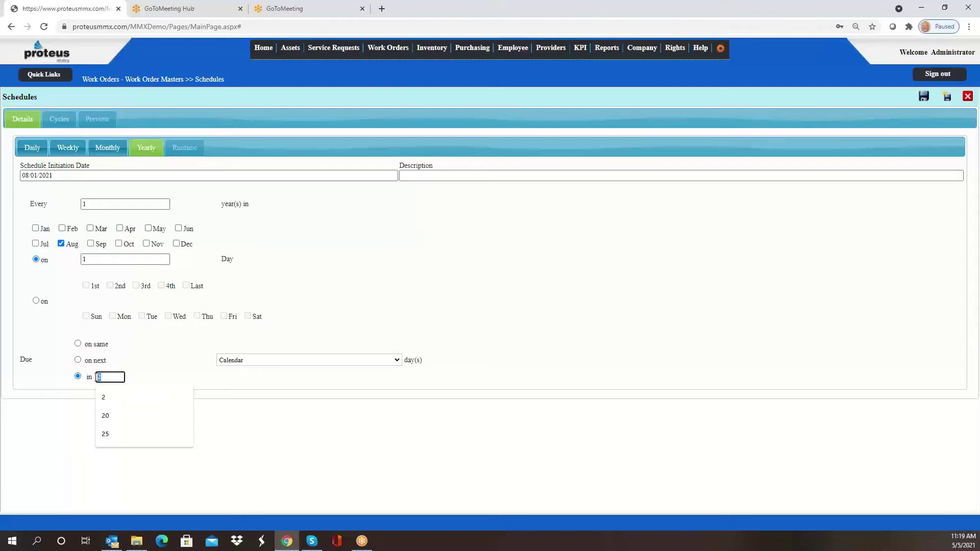
{"action": "type", "text": "15"}
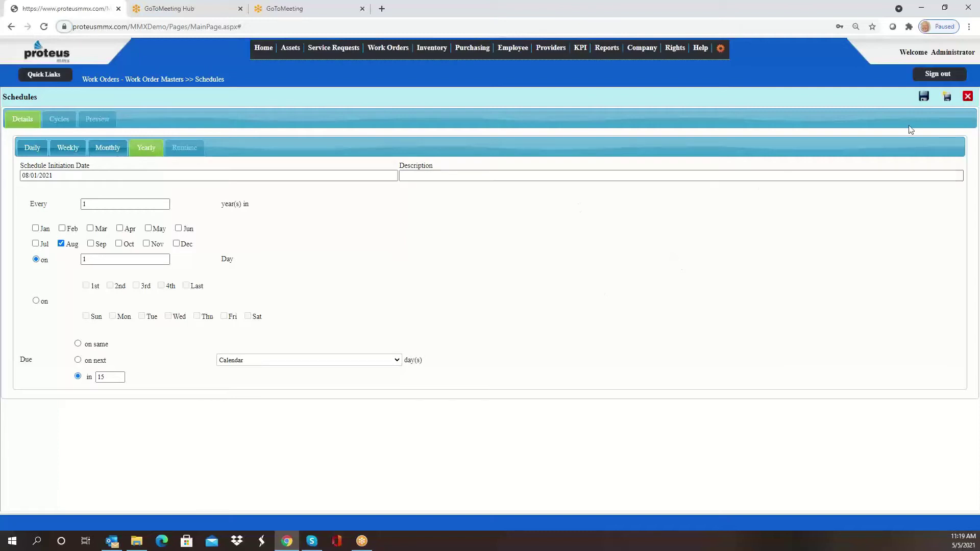
{"action": "left_click", "coordinate": [923, 98]}
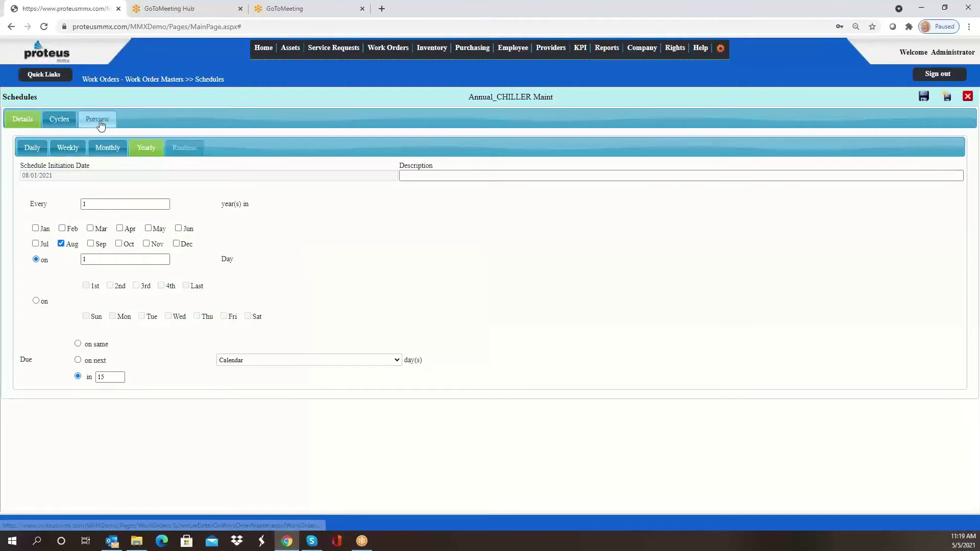
- Preview the yearly schedule's calendar for 2021 and 2022, and return to the work order masters list
{"action": "left_click", "coordinate": [98, 123]}
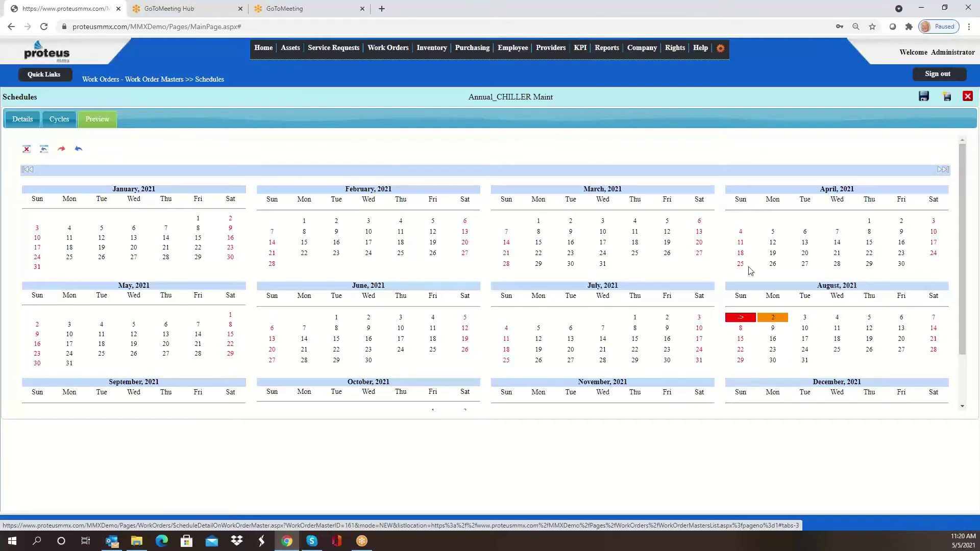
{"action": "left_click", "coordinate": [944, 173]}
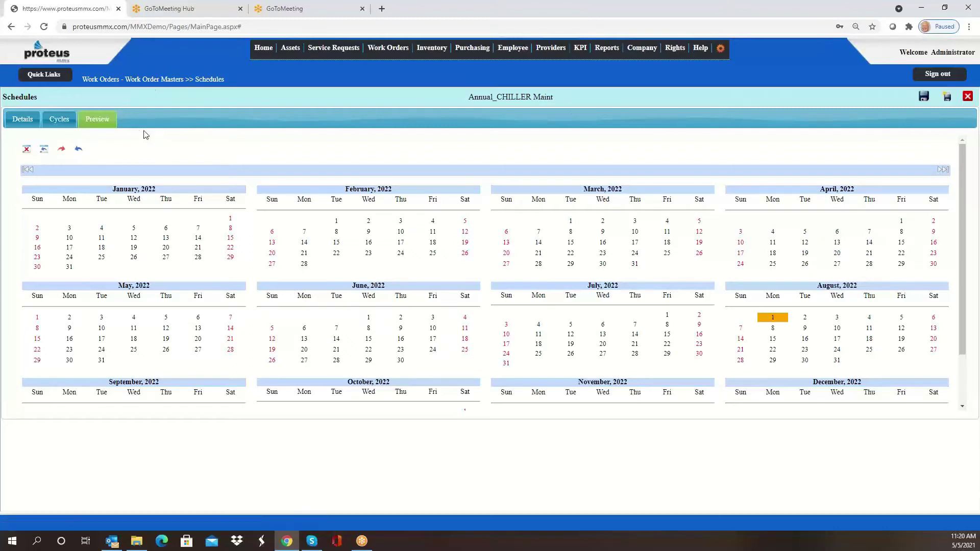
{"action": "left_click", "coordinate": [145, 81]}
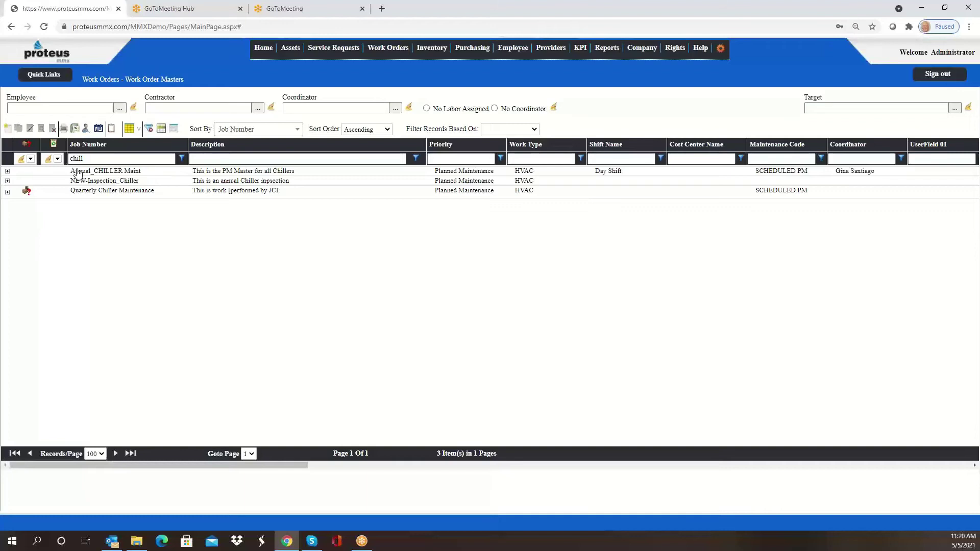
- Add another schedule to the Annual_CHILLER Maint master with the initiation date 05/05/2021
{"action": "left_click", "coordinate": [7, 172]}
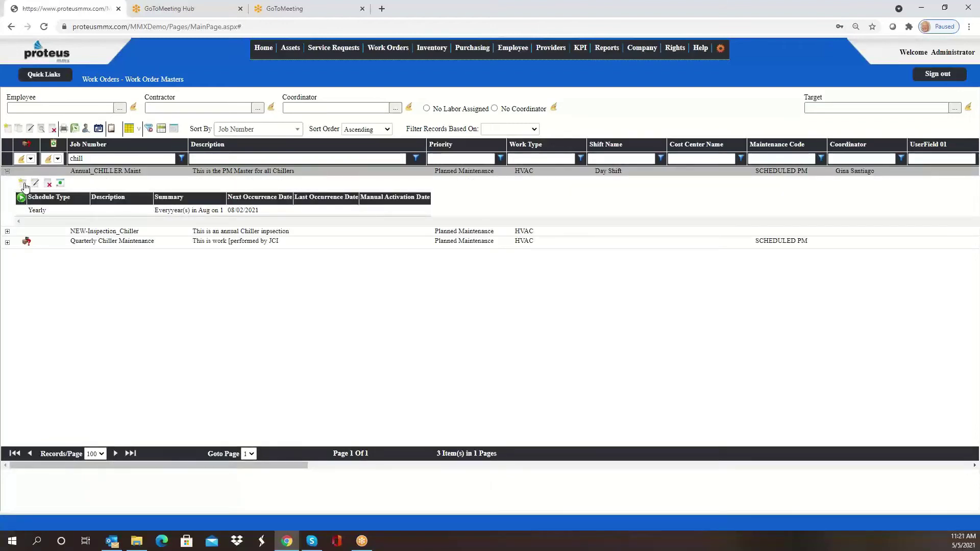
{"action": "left_click", "coordinate": [23, 184]}
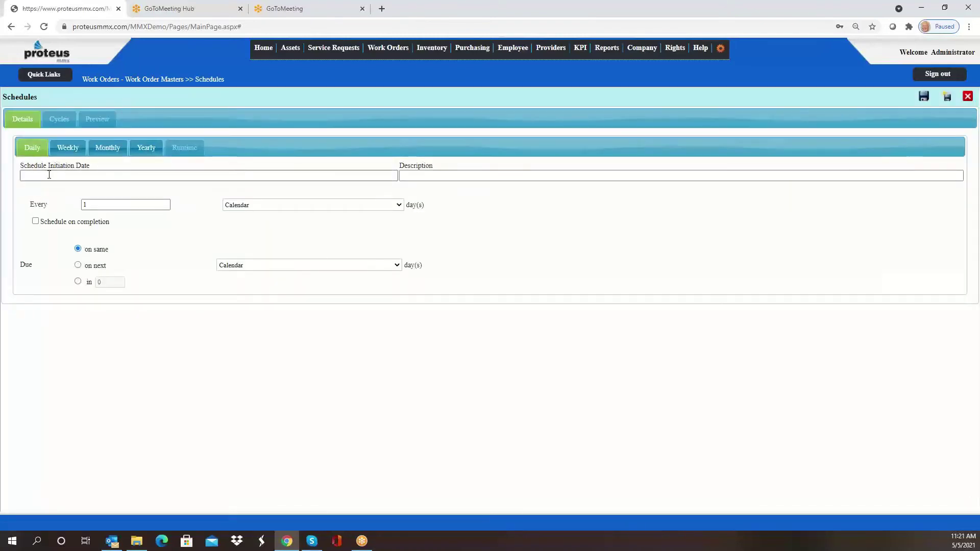
{"action": "left_click", "coordinate": [49, 175]}
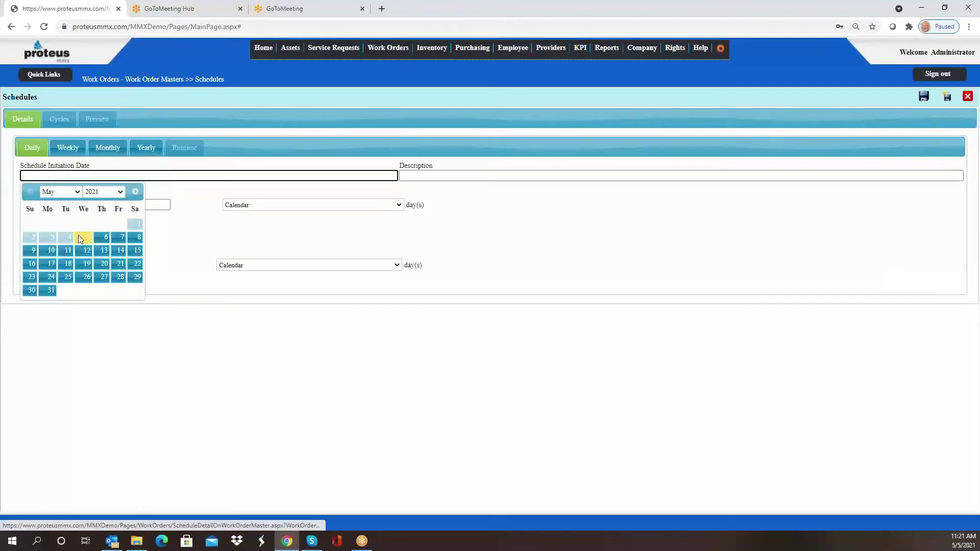
{"action": "left_click", "coordinate": [186, 195]}
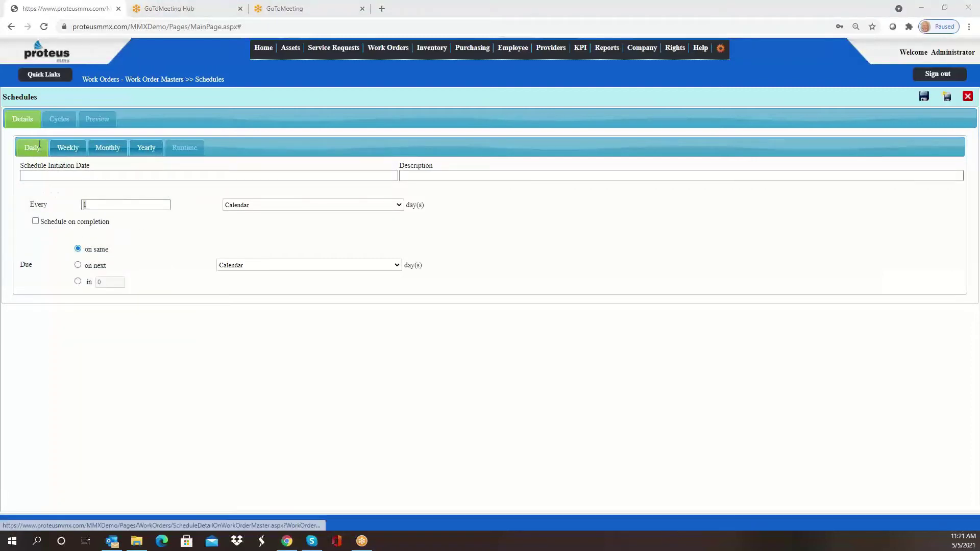
{"action": "left_click", "coordinate": [53, 176]}
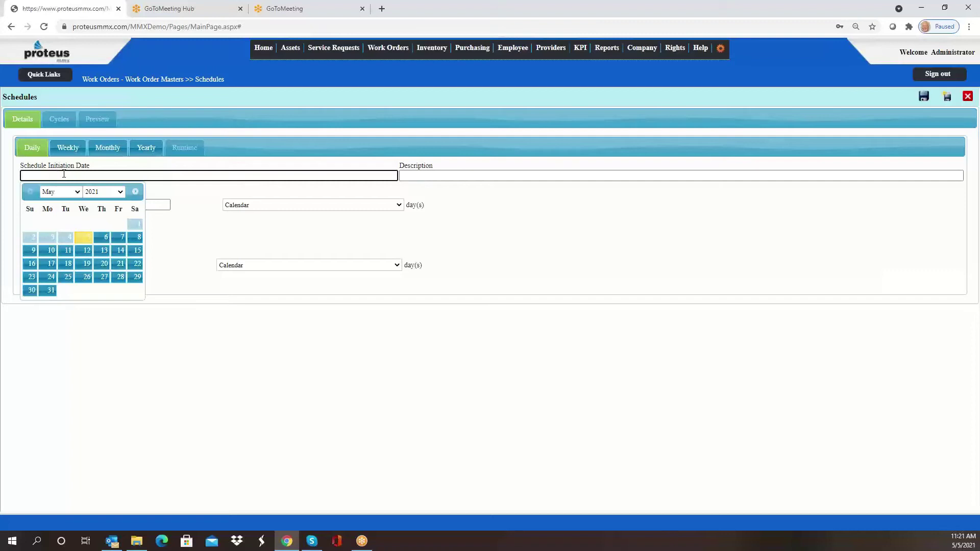
{"action": "left_click", "coordinate": [61, 167]}
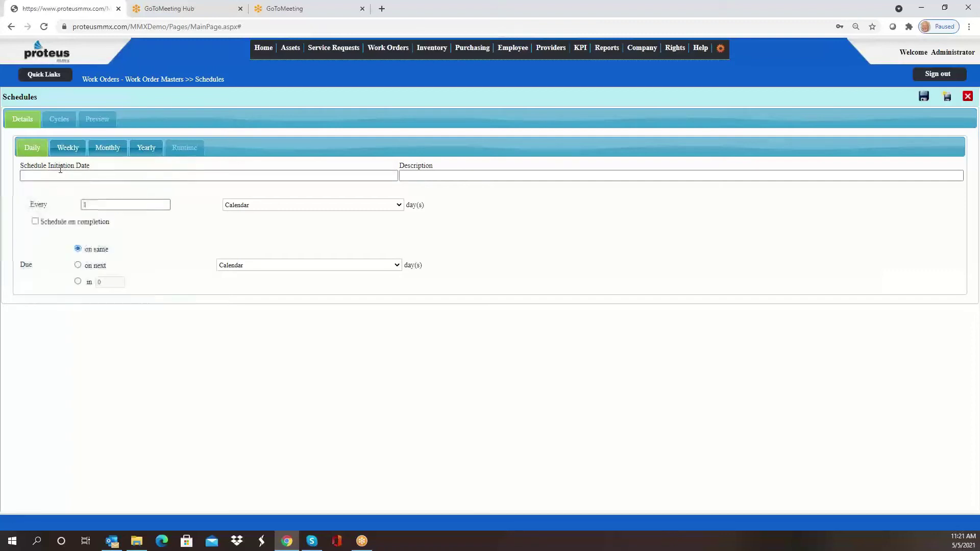
{"action": "left_click", "coordinate": [59, 175]}
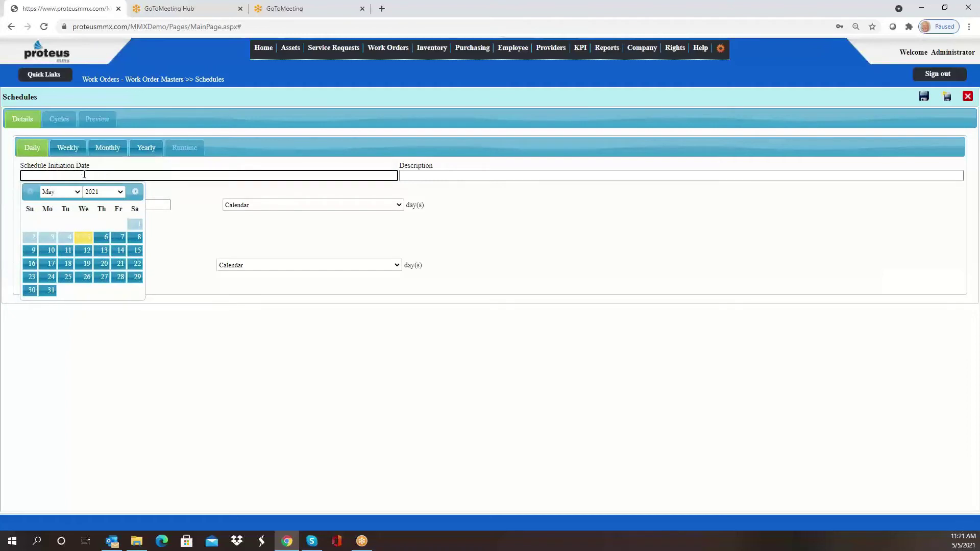
{"action": "left_click", "coordinate": [84, 237]}
- Set the daily schedule to recur every 90 calendar days and enable scheduling on completion
{"action": "left_click", "coordinate": [101, 204]}
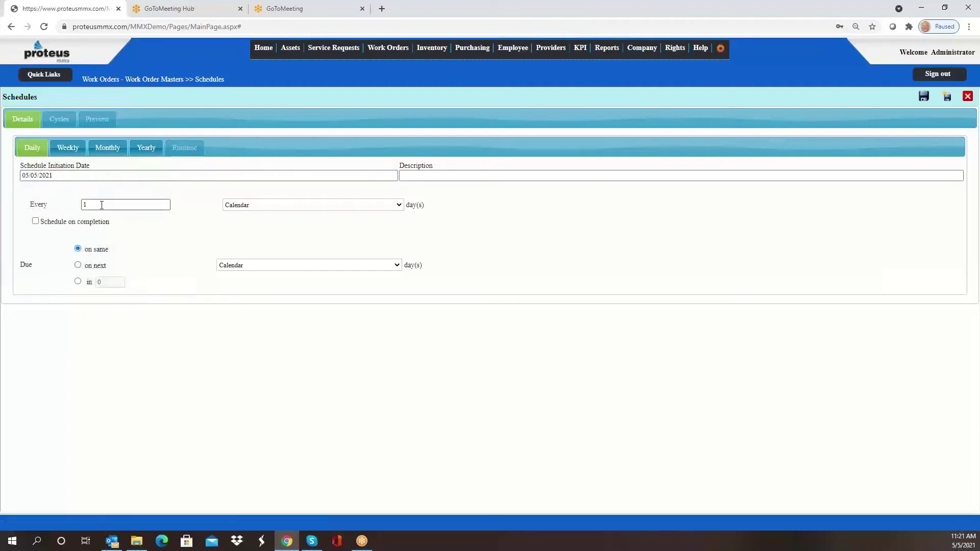
{"action": "left_click_drag", "start_coordinate": [95, 204], "coordinate": [79, 200]}
{"action": "type", "text": "90"}
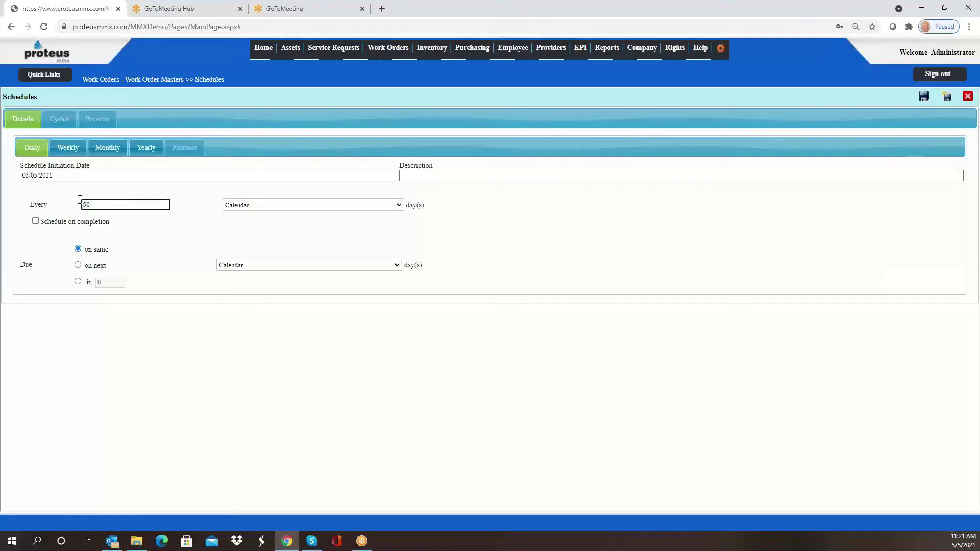
{"action": "left_click", "coordinate": [35, 221]}
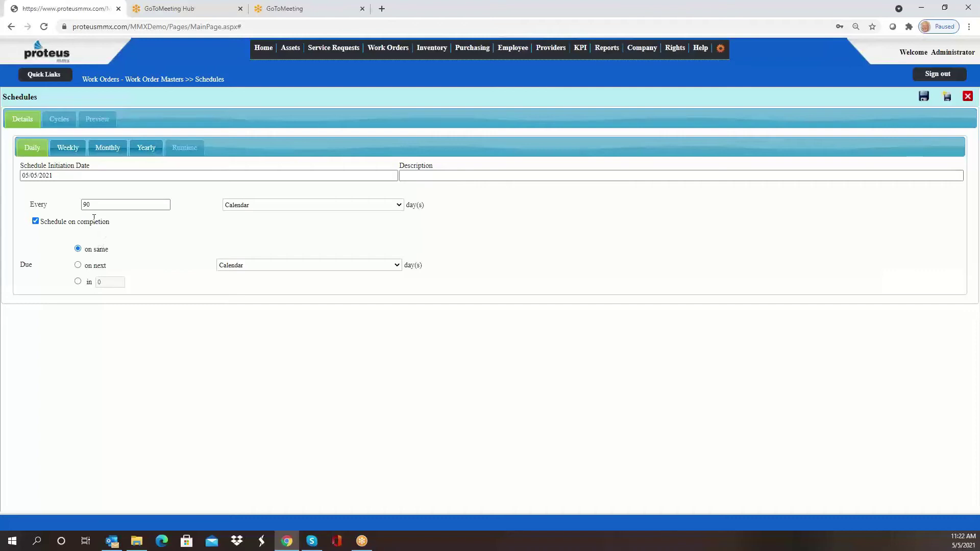
- Make the 90-day schedule's work order due in 5 calendar days
{"action": "left_click", "coordinate": [77, 282]}
{"action": "double_click", "coordinate": [98, 281]}
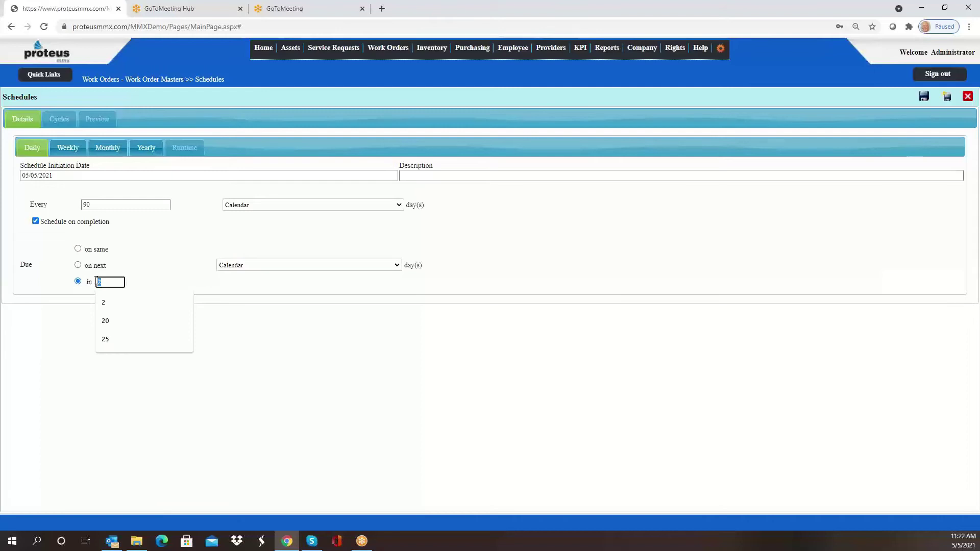
{"action": "type", "text": "5"}
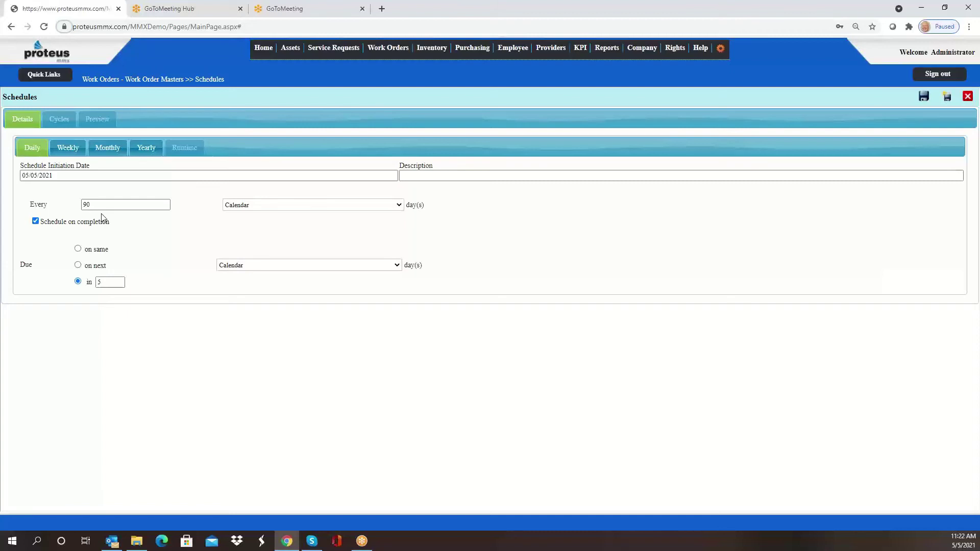
- Switch the schedule to a weekly recurrence of every 4 weeks on Tuesday
{"action": "left_click", "coordinate": [78, 149]}
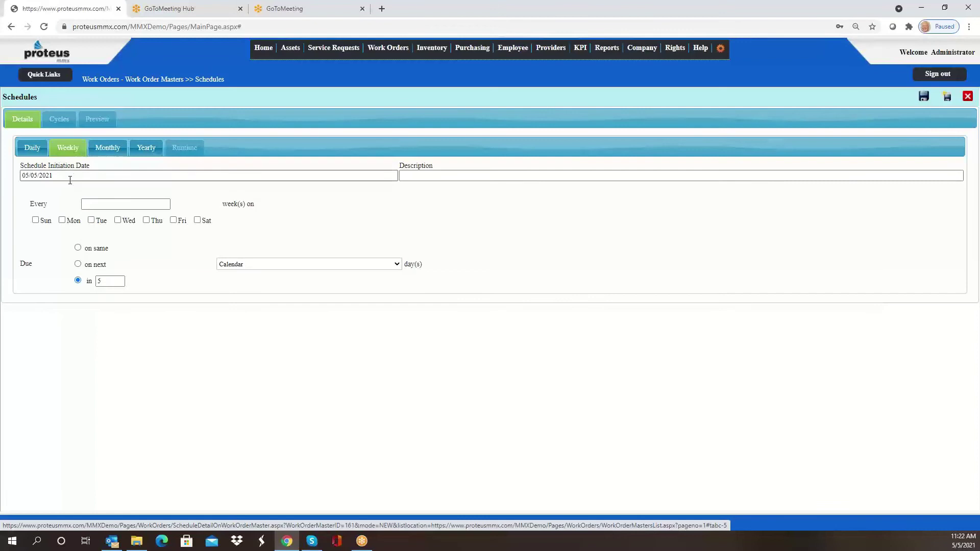
{"action": "left_click", "coordinate": [99, 203]}
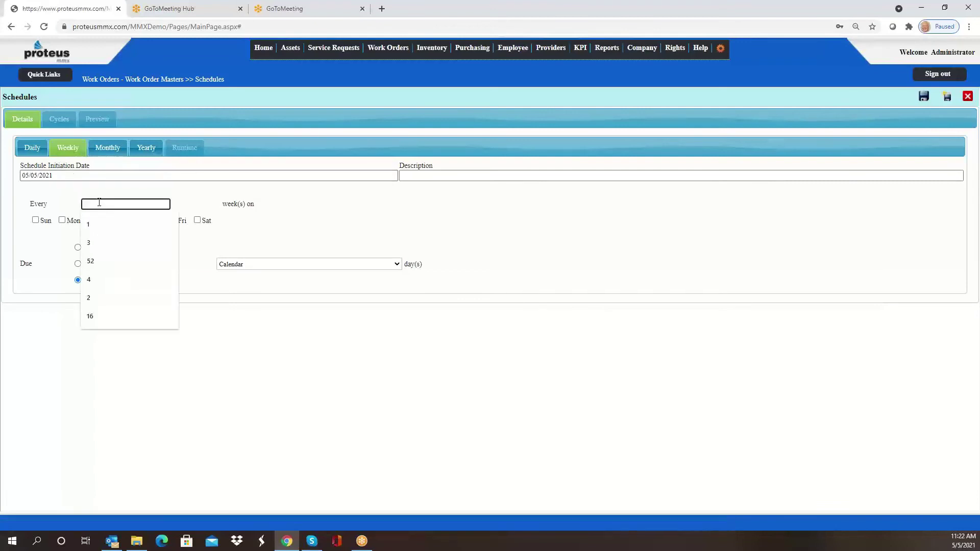
{"action": "type", "text": "4"}
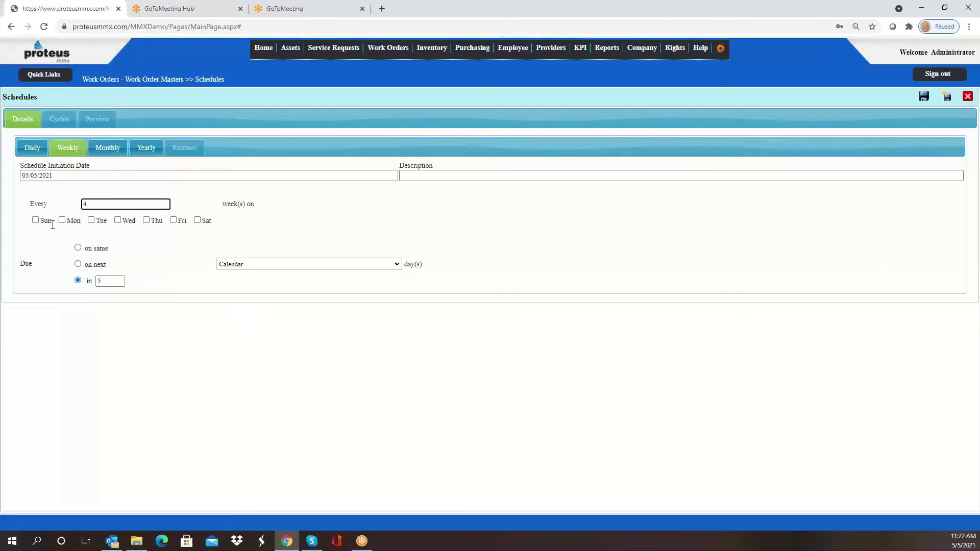
{"action": "left_click", "coordinate": [91, 220]}
- Switch the schedule to a monthly recurrence of every 12 months on day 15
{"action": "left_click", "coordinate": [107, 147]}
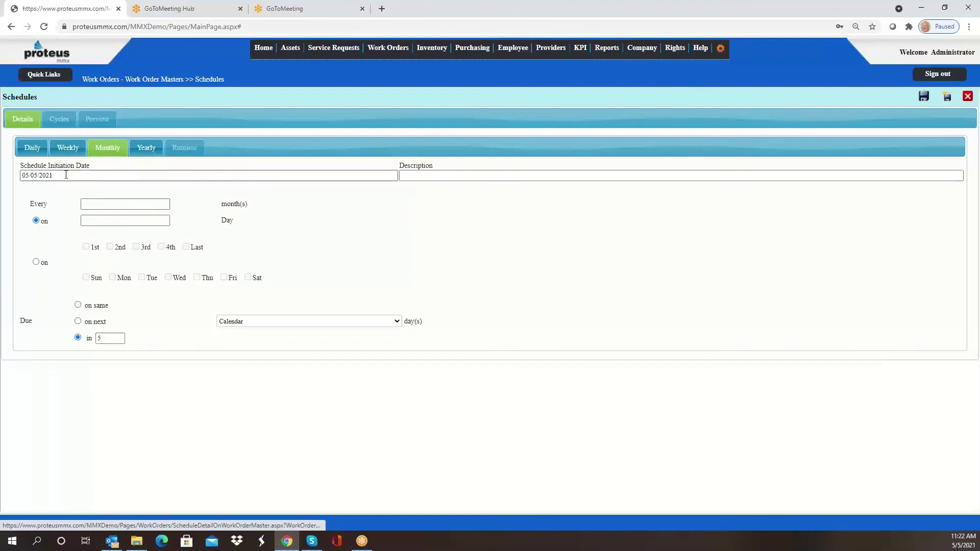
{"action": "left_click", "coordinate": [106, 200]}
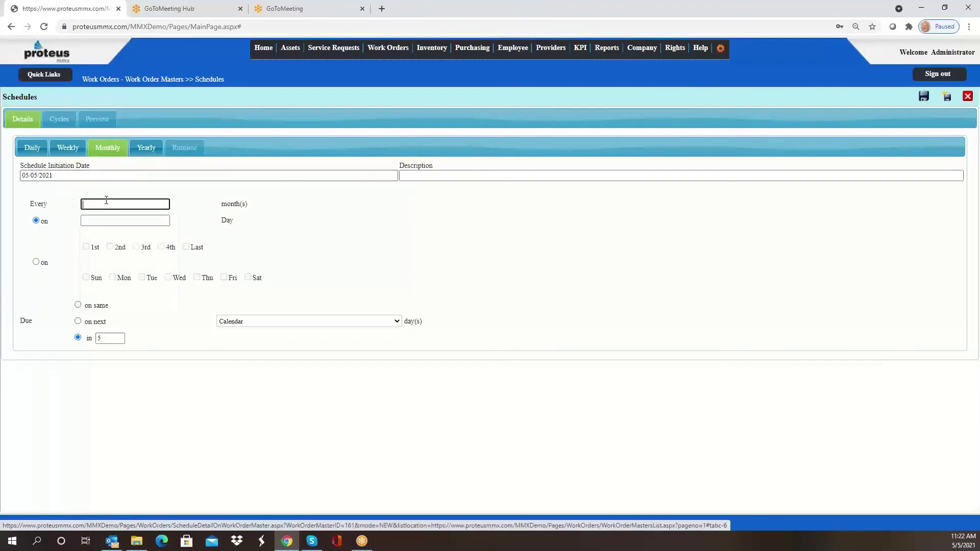
{"action": "type", "text": "12"}
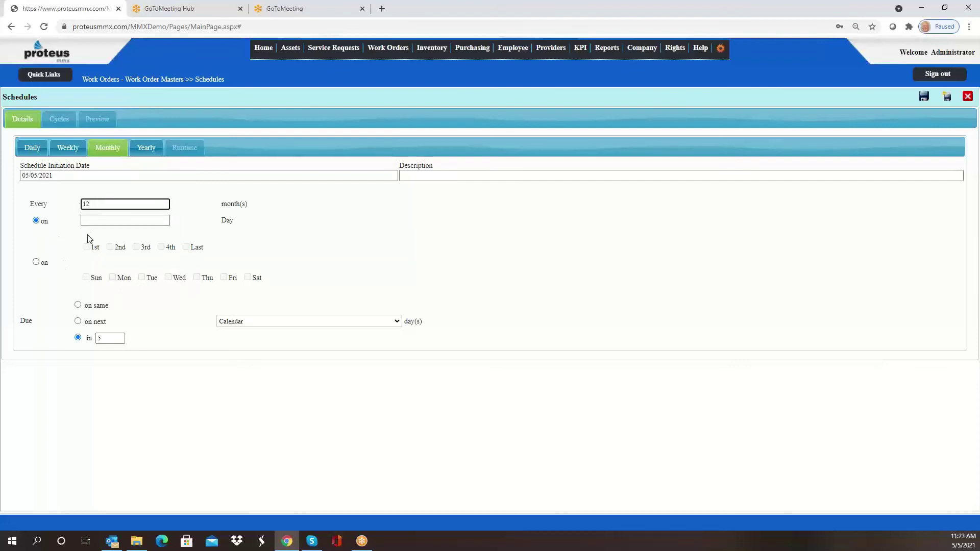
{"action": "left_click", "coordinate": [93, 221]}
{"action": "type", "text": "1"}
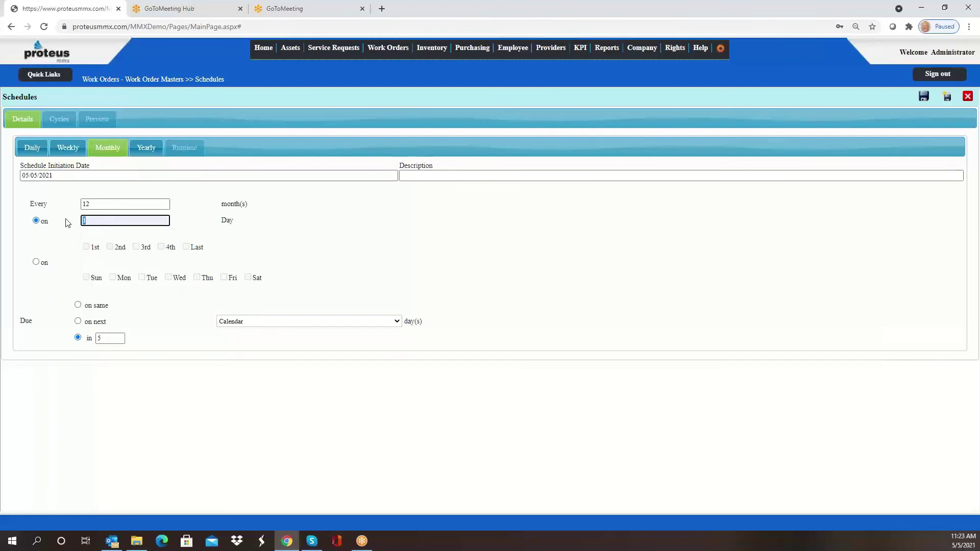
{"action": "type", "text": "5"}
{"action": "key", "text": "Tab"}
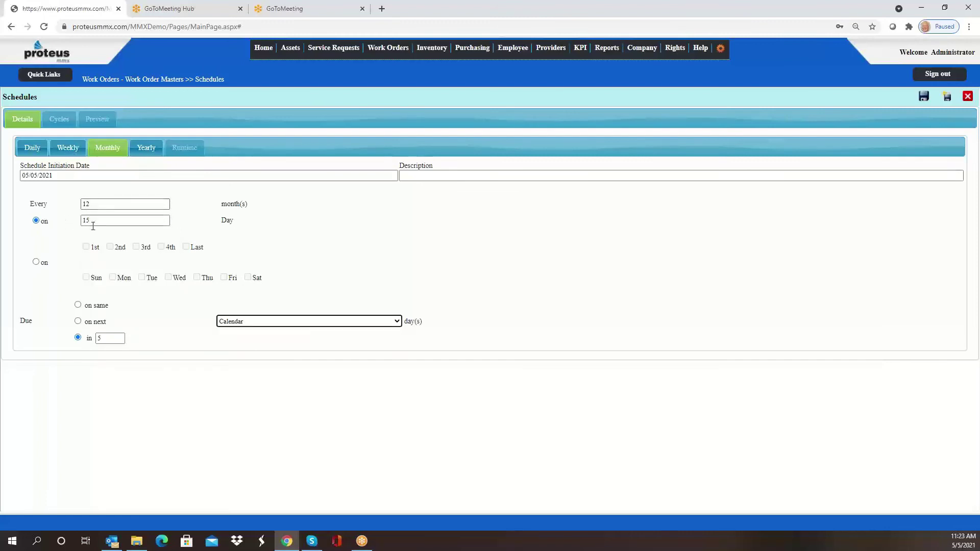
- Set the monthly recurrence to the 1st and 4th Monday and Friday instead of a fixed day, due in 12 calendar days
{"action": "left_click", "coordinate": [38, 263]}
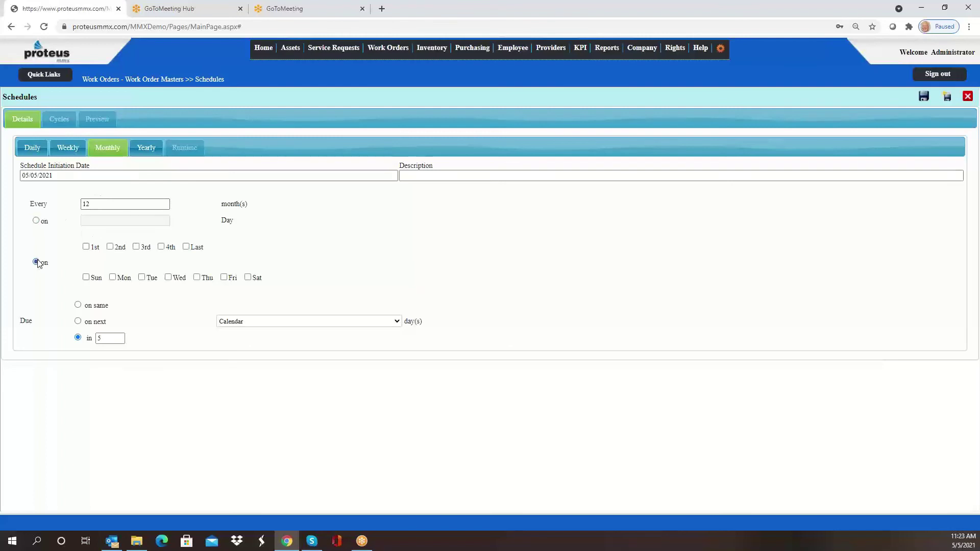
{"action": "left_click", "coordinate": [86, 247]}
{"action": "left_click", "coordinate": [114, 277]}
{"action": "left_click", "coordinate": [161, 247]}
{"action": "left_click", "coordinate": [224, 278]}
{"action": "left_click_drag", "start_coordinate": [110, 341], "coordinate": [89, 340]}
{"action": "type", "text": "12"}
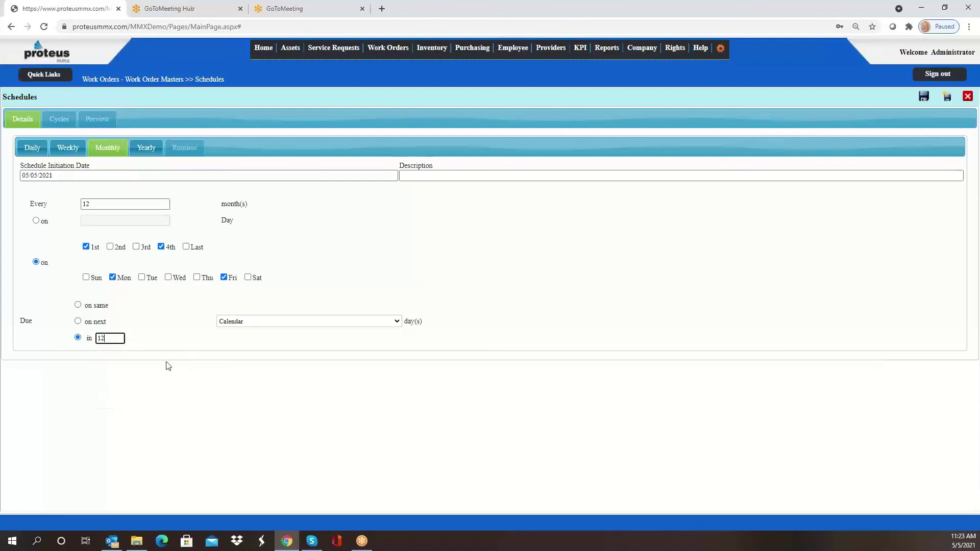